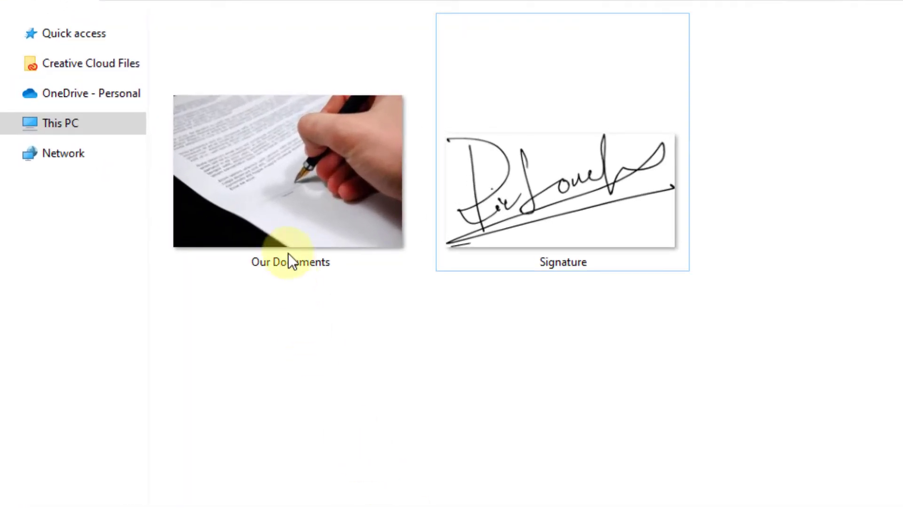
# Step: Open the Our Documents image from the folder in Photoshop
pyautogui.click(281, 190)
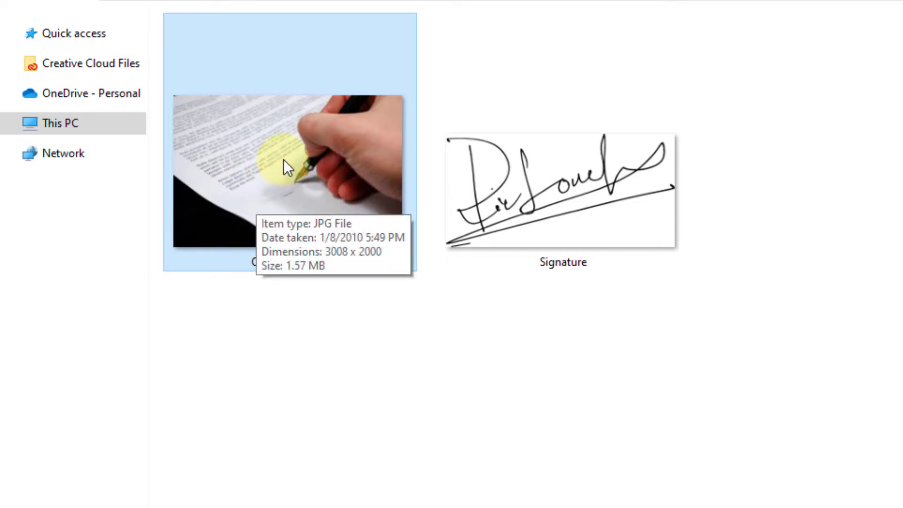
pyautogui.click(550, 203)
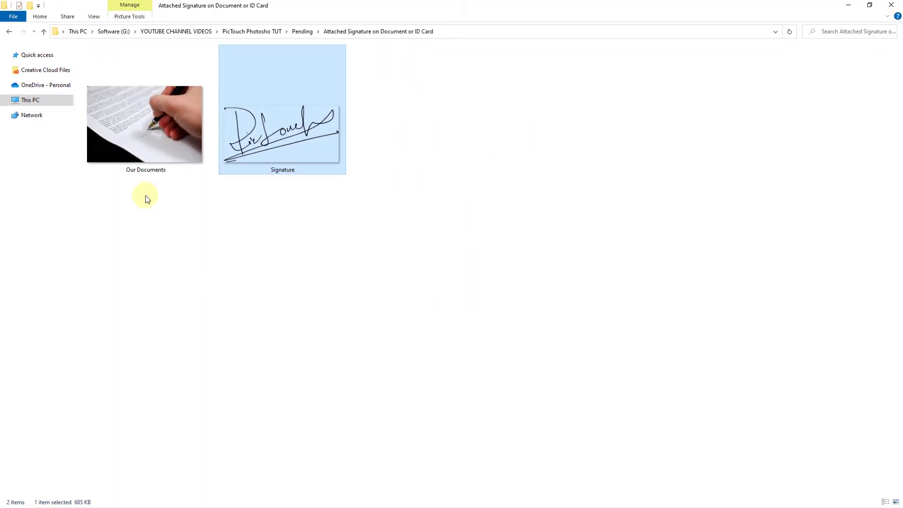
pyautogui.click(137, 139)
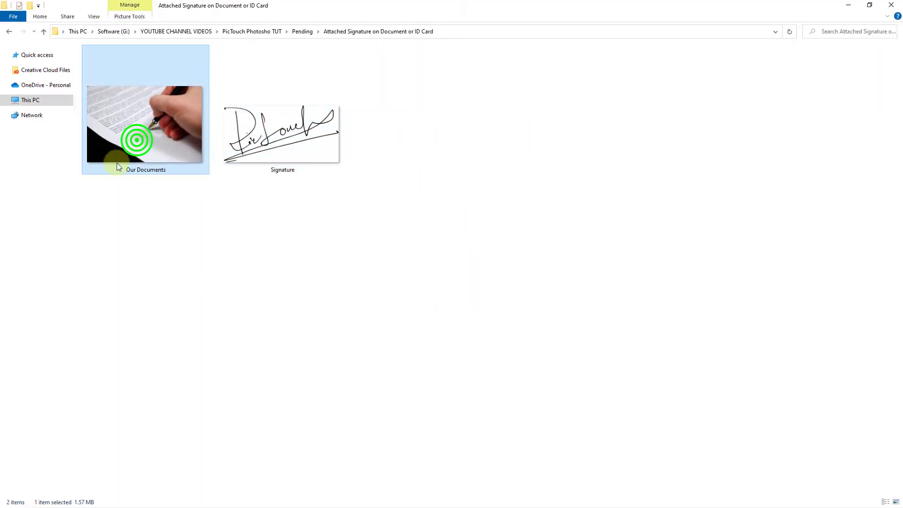
pyautogui.moveTo(138, 137); pyautogui.dragTo(402, 221)
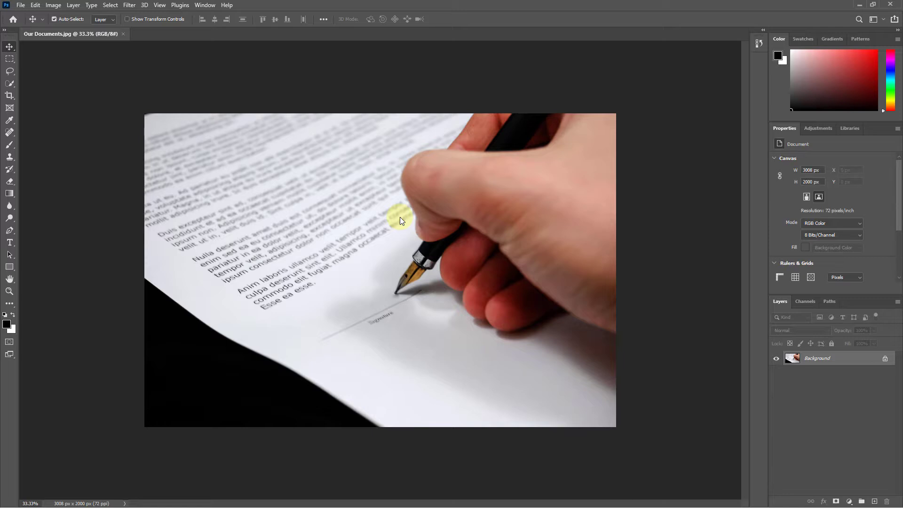
pyautogui.scroll(2, 382, 227)
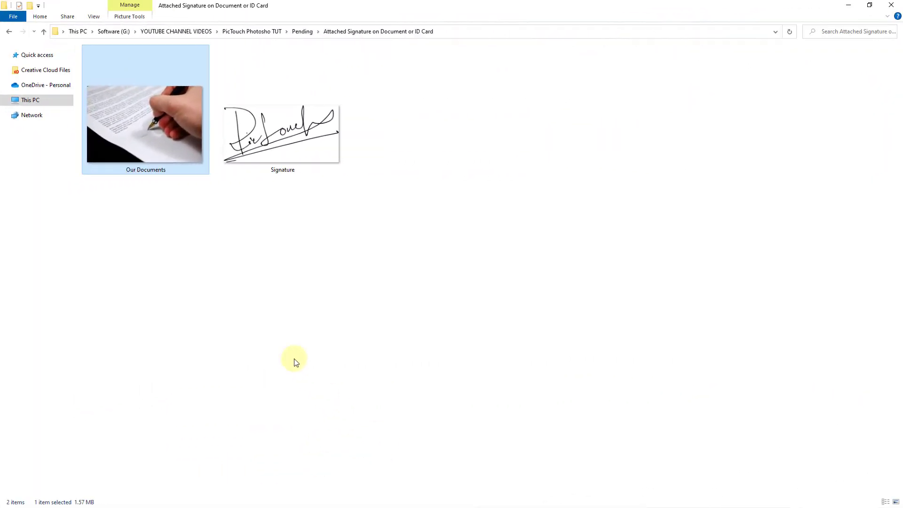
# Step: Place the Signature image from the folder into the open Our Documents image in Photoshop
pyautogui.click(292, 139)
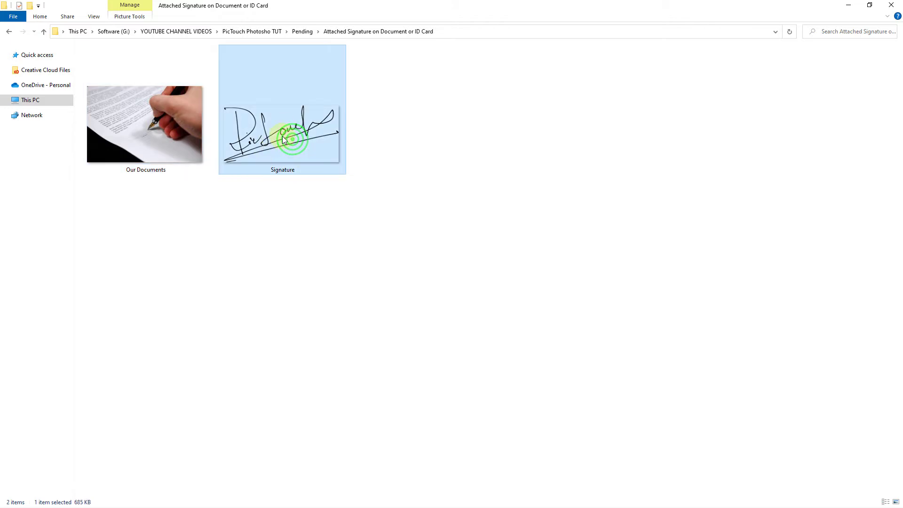
pyautogui.moveTo(269, 123)
pyautogui.mouseDown()
pyautogui.moveTo(282, 238)
pyautogui.moveTo(165, 375)
pyautogui.moveTo(102, 498)
pyautogui.moveTo(85, 503)
pyautogui.moveTo(299, 444)
pyautogui.mouseUp()
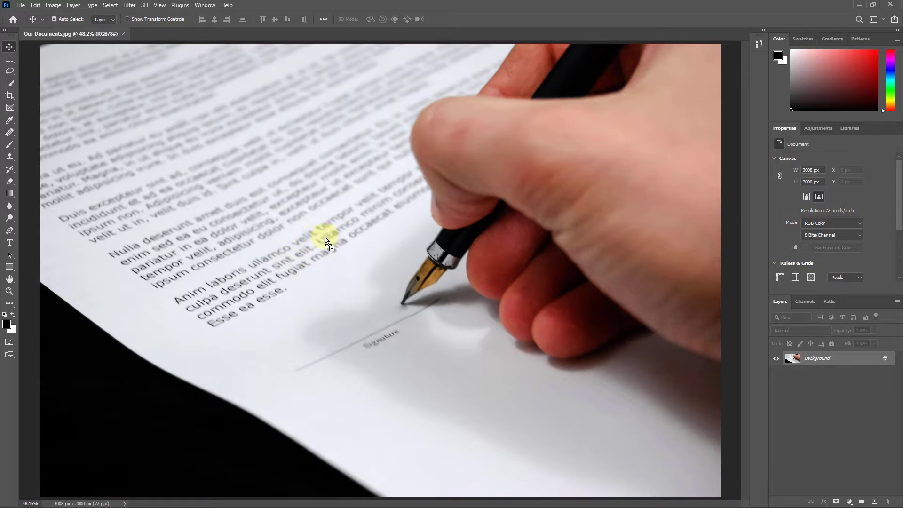
pyautogui.moveTo(332, 241); pyautogui.dragTo(324, 233)
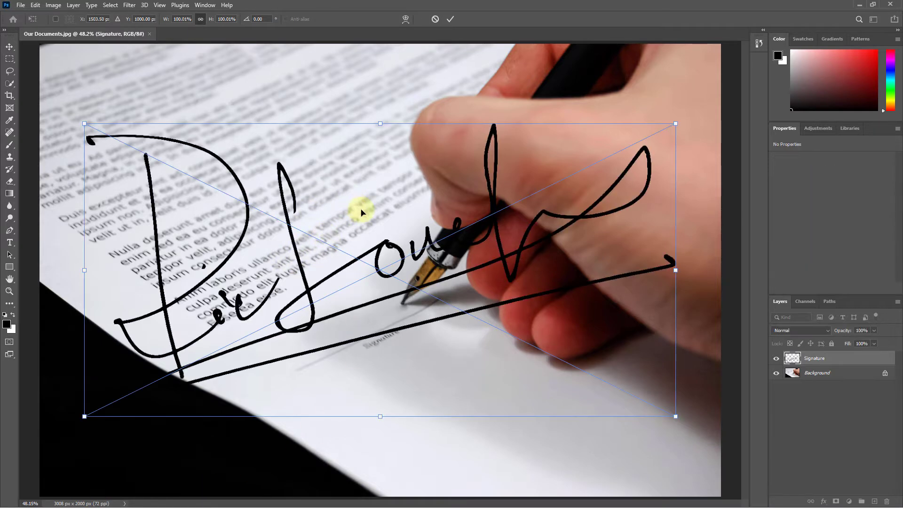
# Step: Scale the placed signature proportionally to about 38.5% over the document's signature line and commit the transform
pyautogui.moveTo(676, 123)
pyautogui.mouseDown()
pyautogui.moveTo(423, 246)
pyautogui.moveTo(253, 355)
pyautogui.moveTo(357, 306)
pyautogui.moveTo(392, 329)
pyautogui.mouseUp()
pyautogui.moveTo(362, 328); pyautogui.dragTo(376, 327)
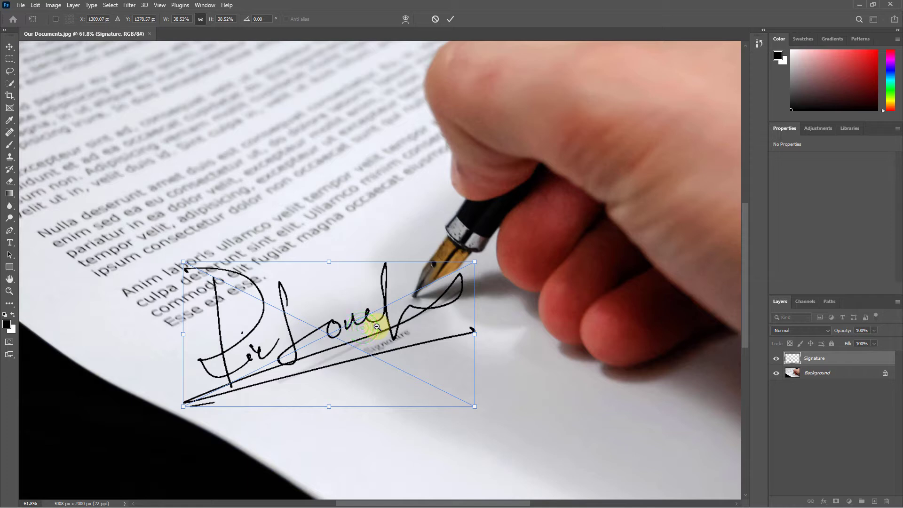
pyautogui.click(449, 19)
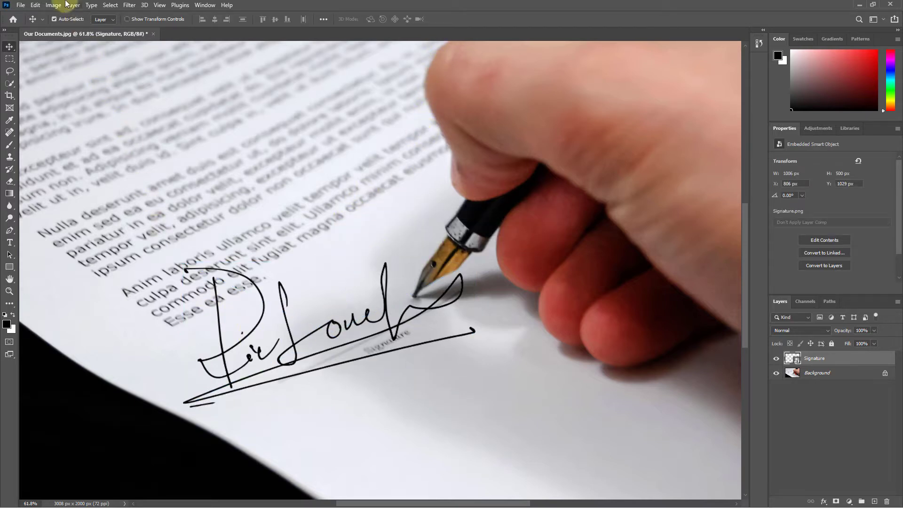
# Step: Add a black Stroke layer style to the Signature layer with size 1 px and position Outside
pyautogui.click(74, 5)
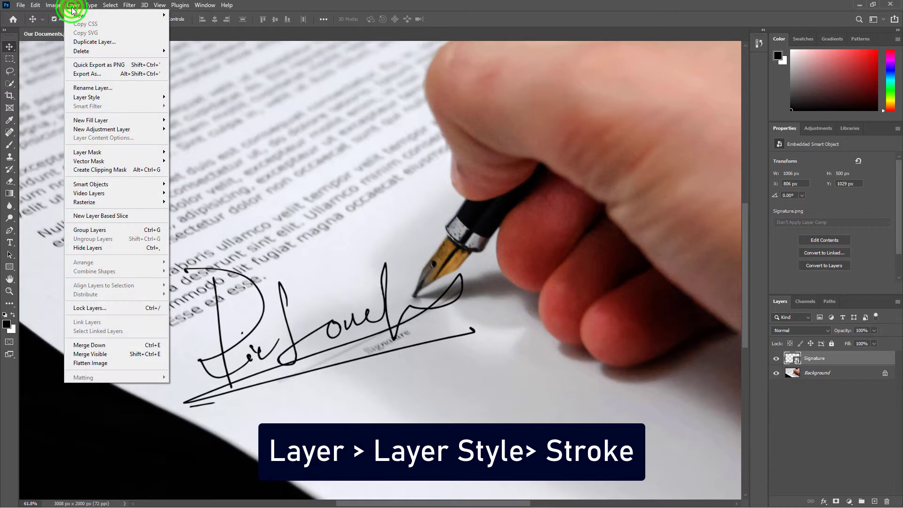
pyautogui.click(95, 98)
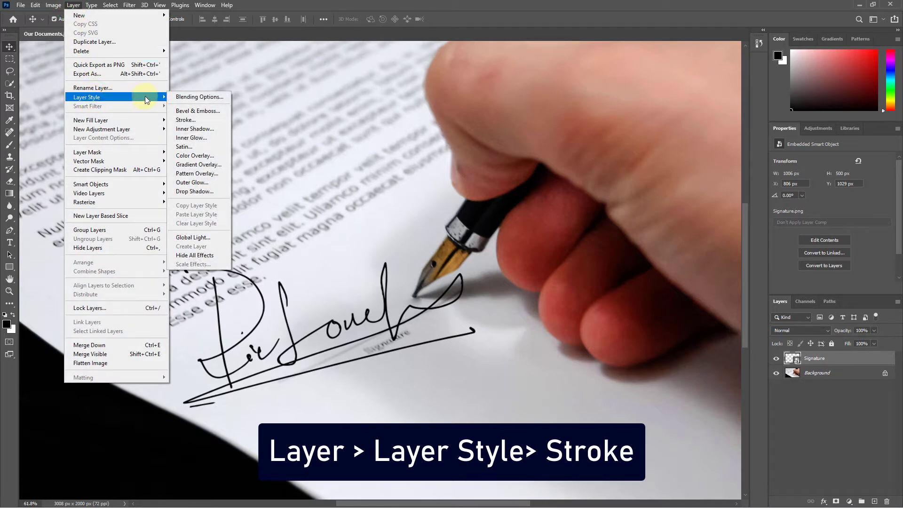
pyautogui.click(187, 122)
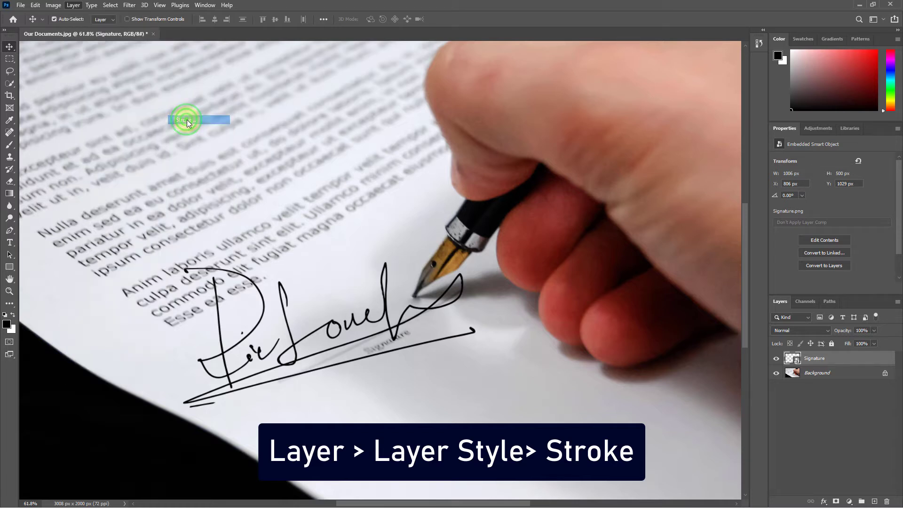
pyautogui.moveTo(420, 84)
pyautogui.mouseDown()
pyautogui.moveTo(579, 46)
pyautogui.moveTo(583, 28)
pyautogui.mouseUp()
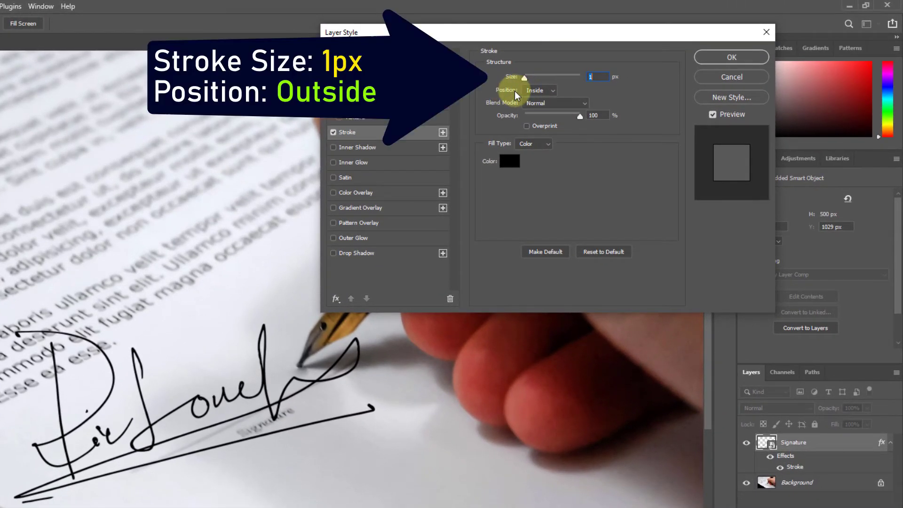
pyautogui.click(540, 90)
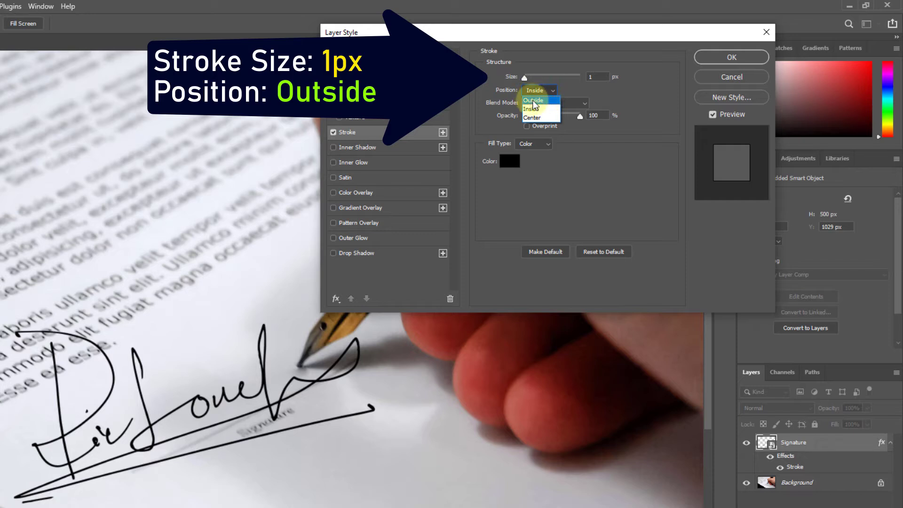
pyautogui.click(533, 100)
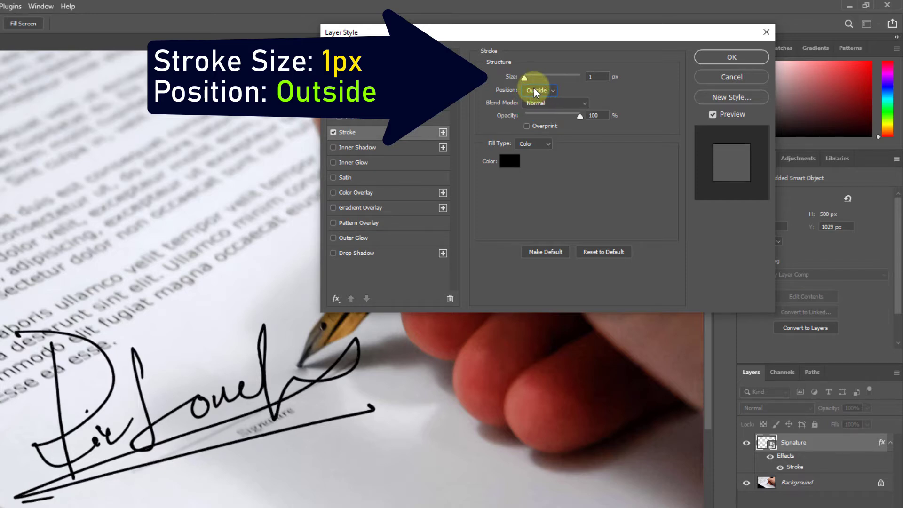
pyautogui.click(598, 77)
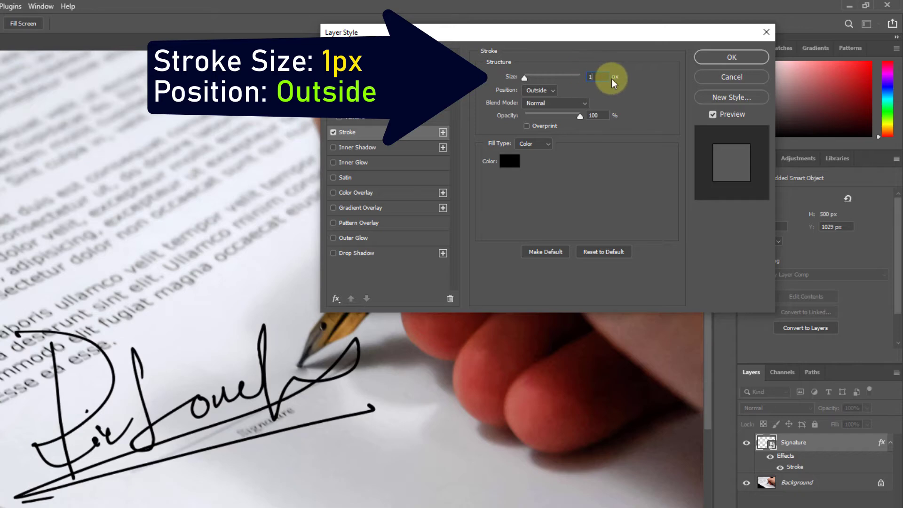
pyautogui.click(737, 57)
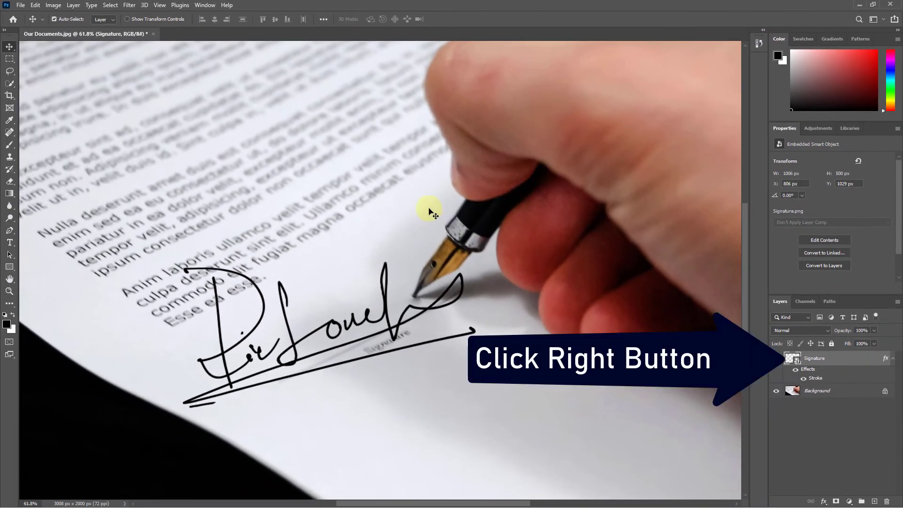
# Step: Convert the Signature layer with its stroke effect to a Smart Object
pyautogui.rightClick(820, 358)
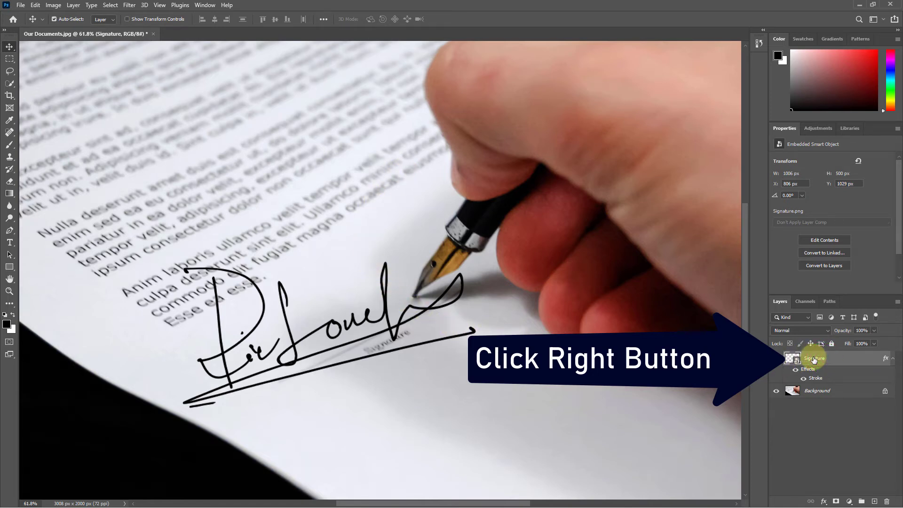
pyautogui.rightClick(814, 360)
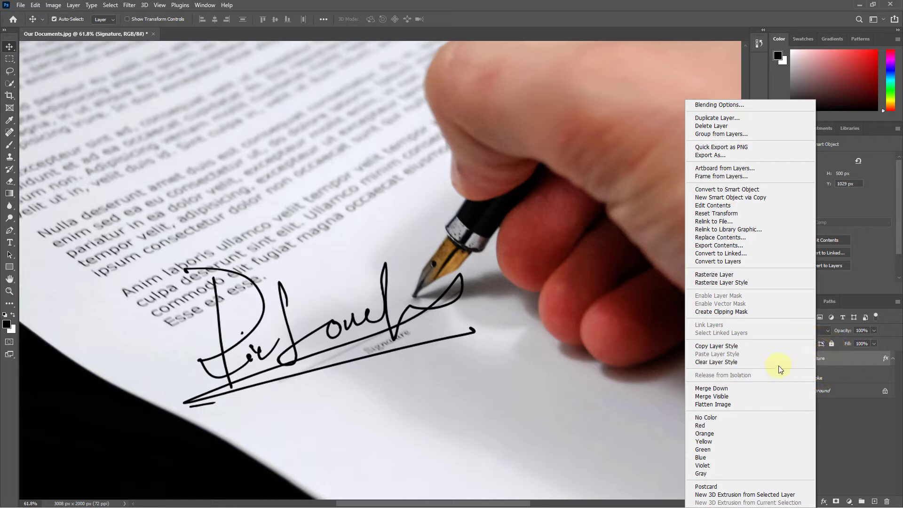
pyautogui.click(724, 192)
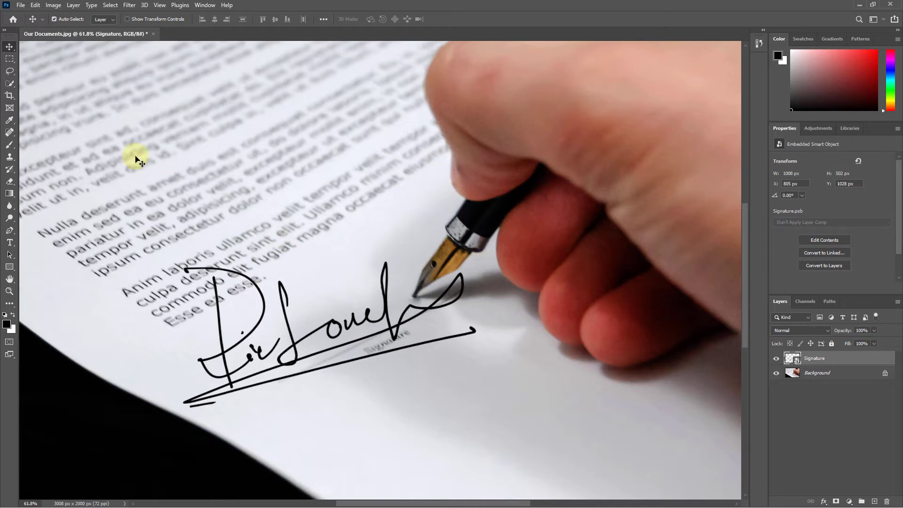
# Step: Select all the strokes of the signature with the Quick Selection Tool
pyautogui.click(8, 84)
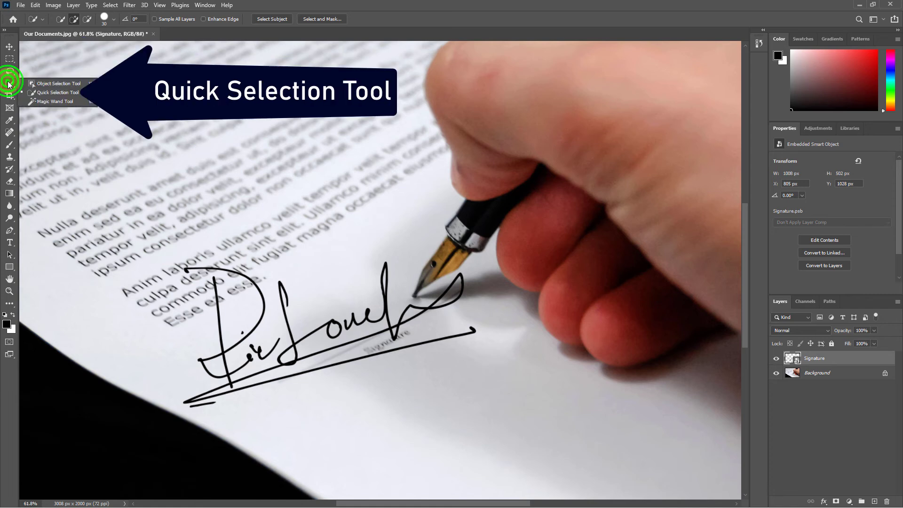
pyautogui.click(59, 94)
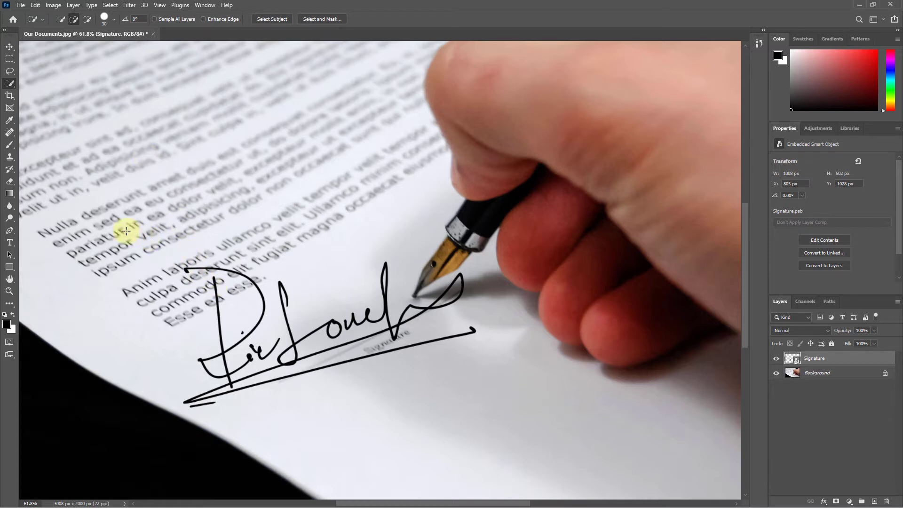
pyautogui.moveTo(126, 230)
pyautogui.mouseDown()
pyautogui.moveTo(270, 345)
pyautogui.moveTo(442, 390)
pyautogui.mouseUp()
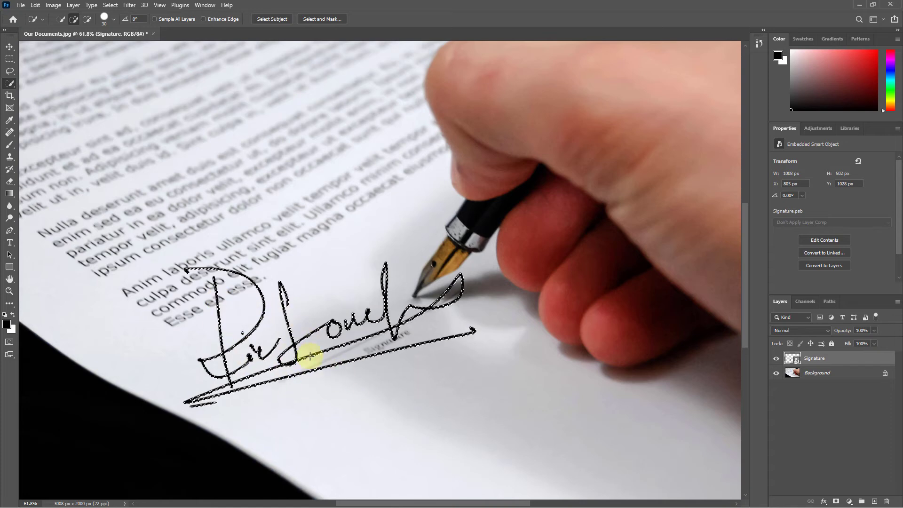
# Step: Copy the selected signature to the clipboard and deselect it
pyautogui.click(35, 6)
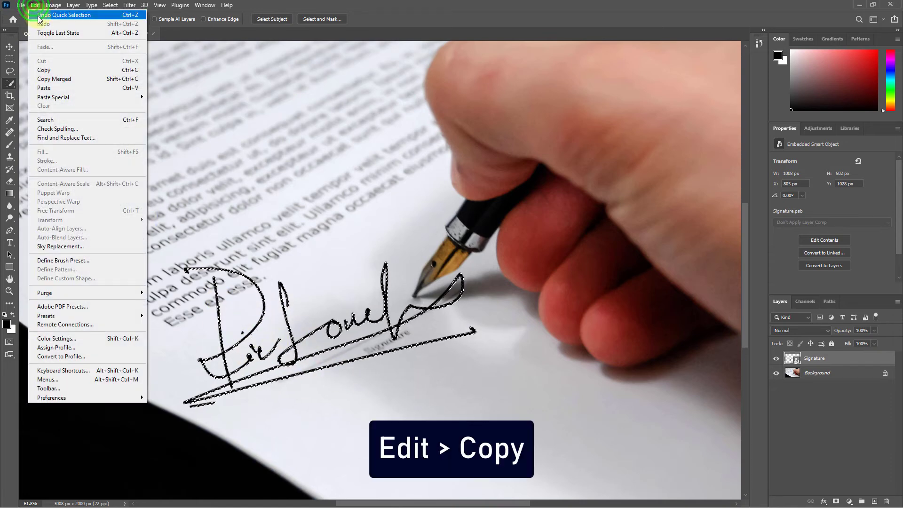
pyautogui.click(43, 71)
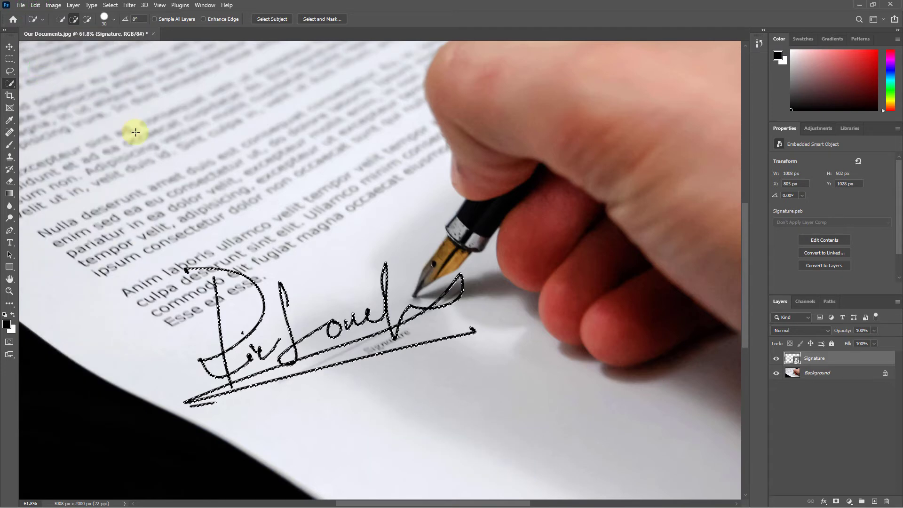
pyautogui.press('ctrl')
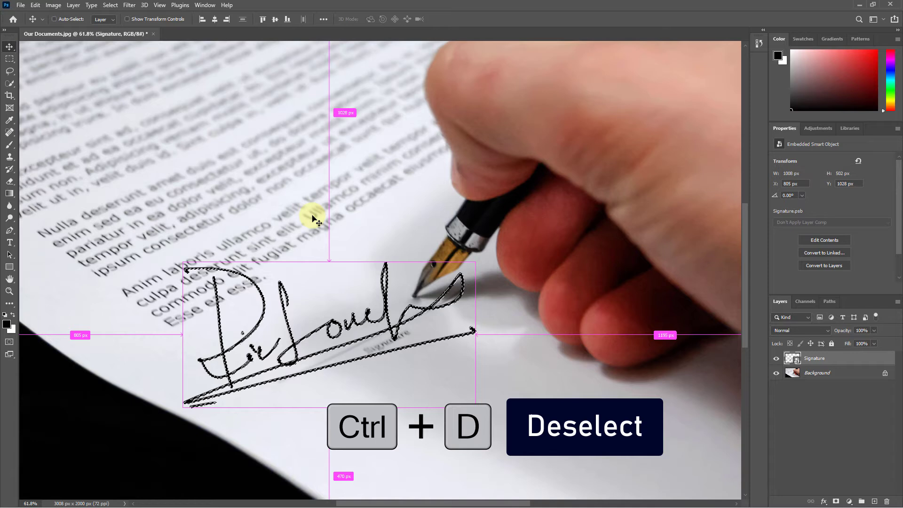
pyautogui.hotkey('ctrl', 'd')
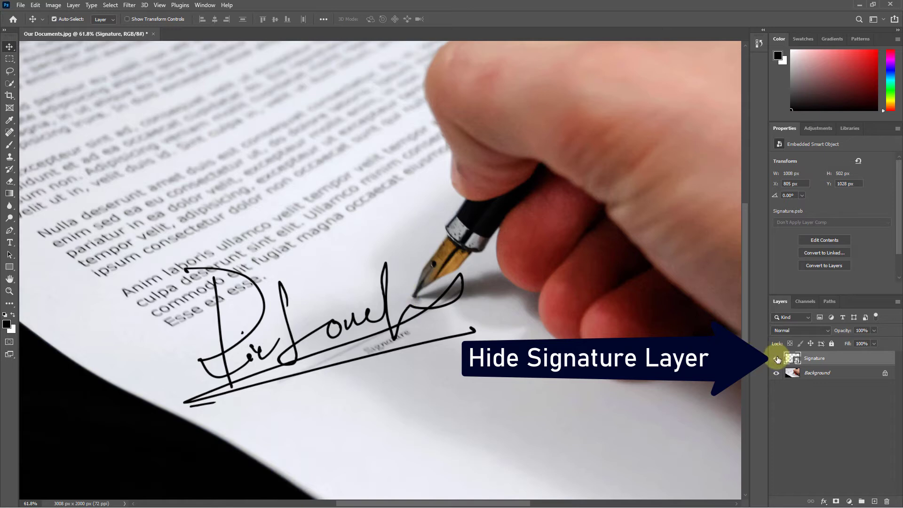
# Step: Hide the Signature layer and make the Background layer active
pyautogui.click(775, 360)
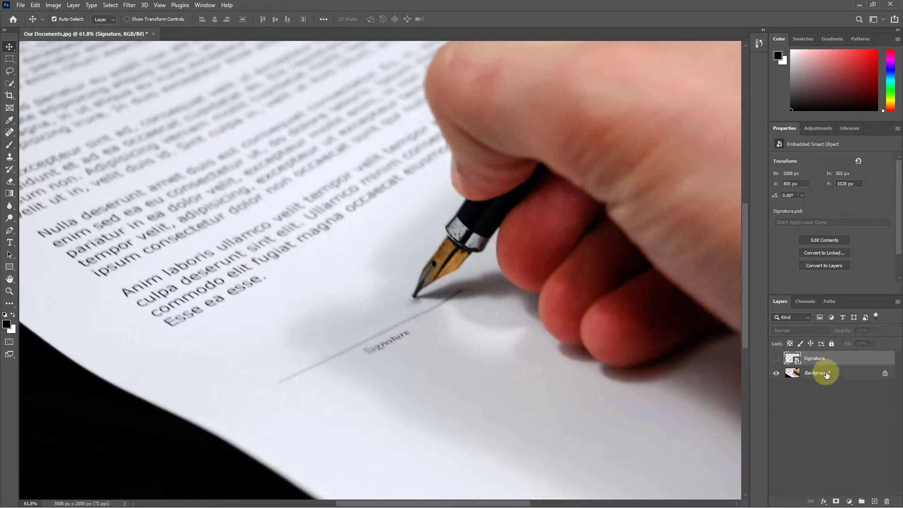
pyautogui.click(822, 373)
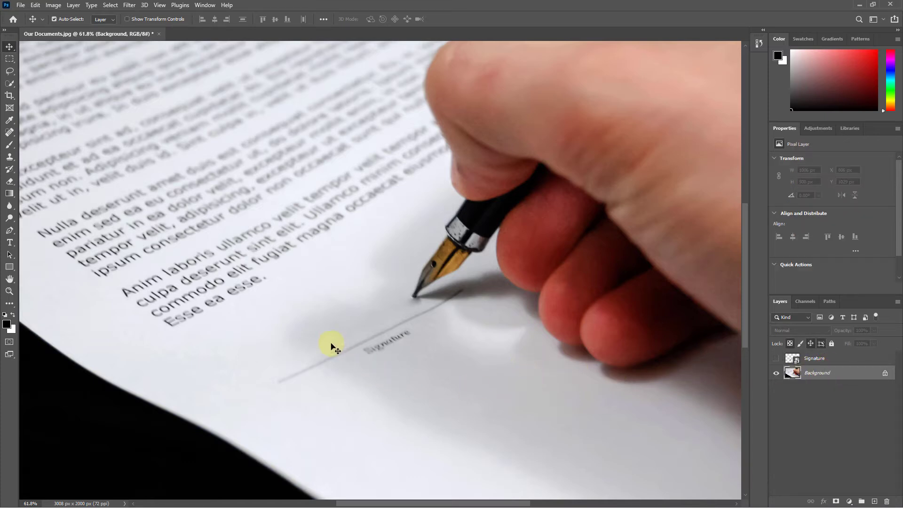
# Step: Open the Vanishing Point filter and define a four-corner perspective plane on the paper, following the text lines and page edge around the signature line
pyautogui.click(128, 5)
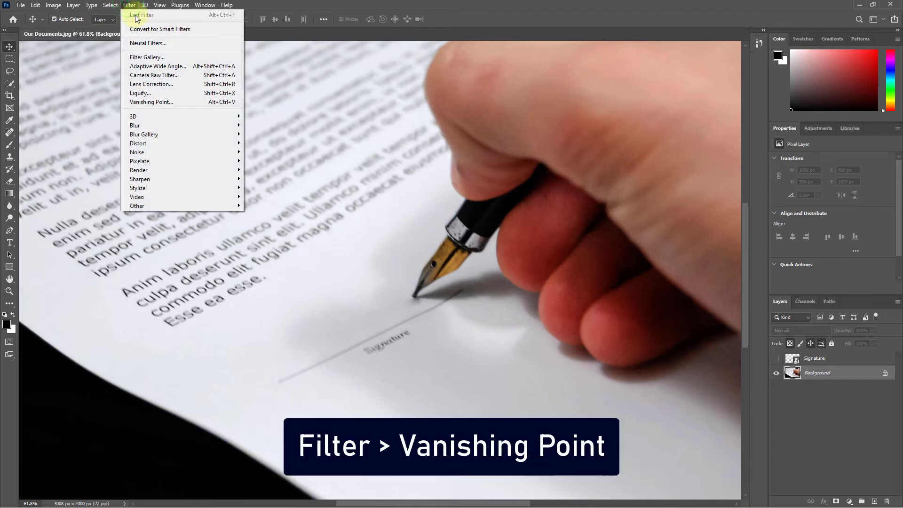
pyautogui.click(138, 101)
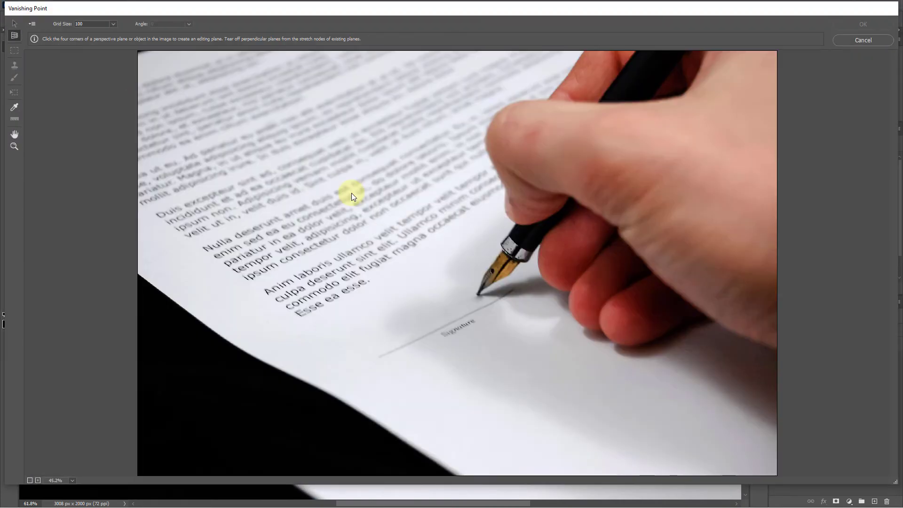
pyautogui.click(332, 389)
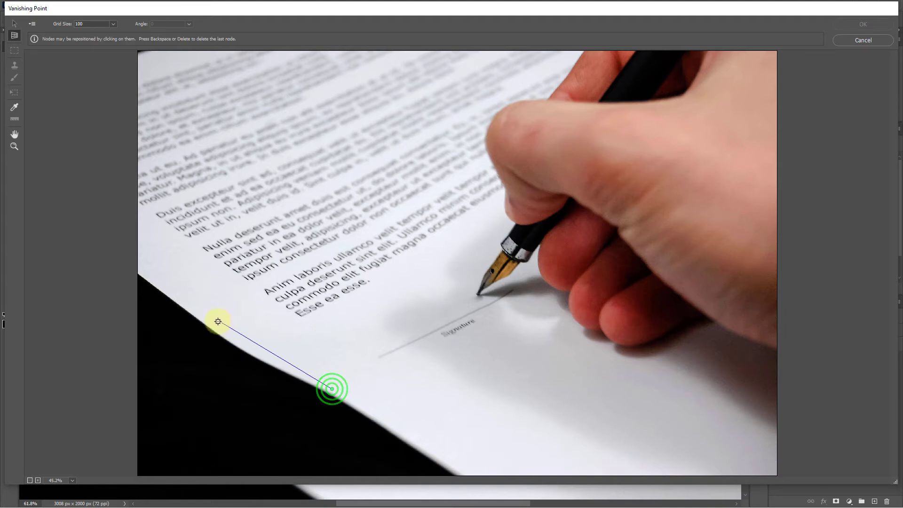
pyautogui.click(150, 272)
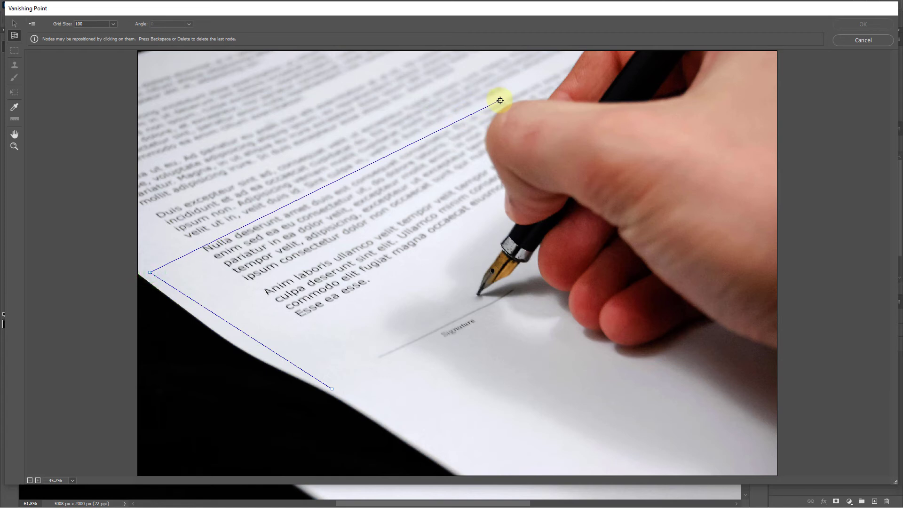
pyautogui.click(534, 84)
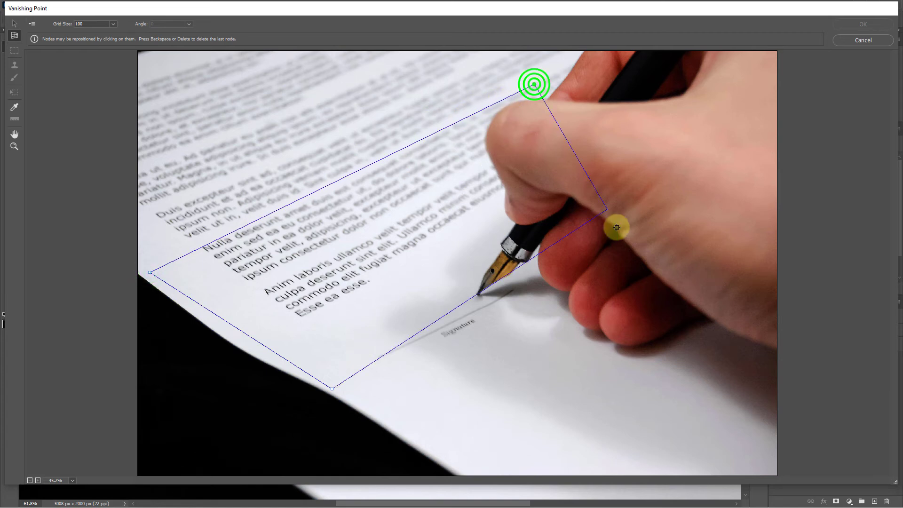
pyautogui.click(712, 194)
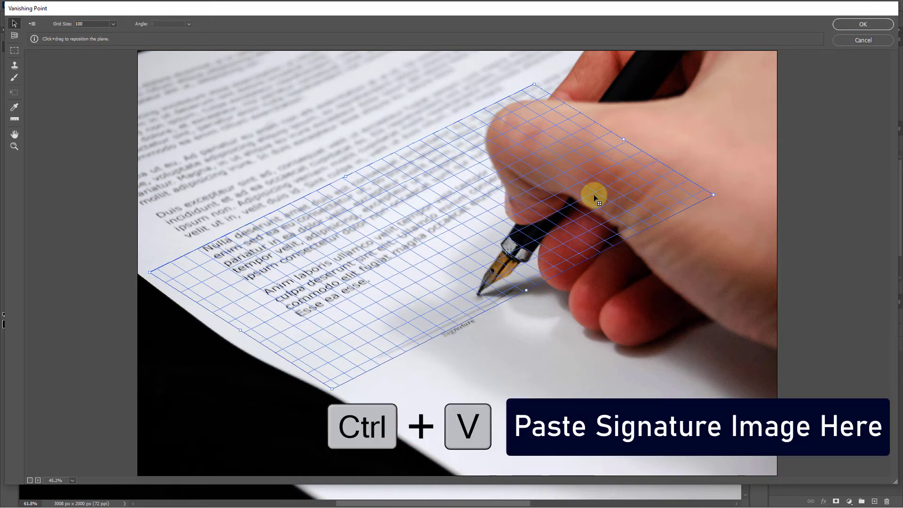
# Step: Paste the copied signature into Vanishing Point and move it onto the perspective plane near the signature line
pyautogui.hotkey('ctrl', 'v')
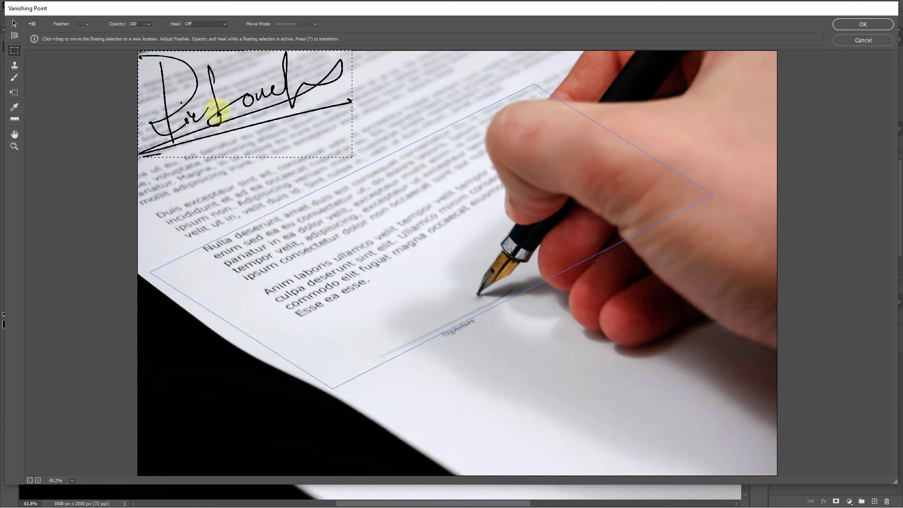
pyautogui.moveTo(212, 111)
pyautogui.mouseDown()
pyautogui.moveTo(347, 241)
pyautogui.moveTo(389, 299)
pyautogui.mouseUp()
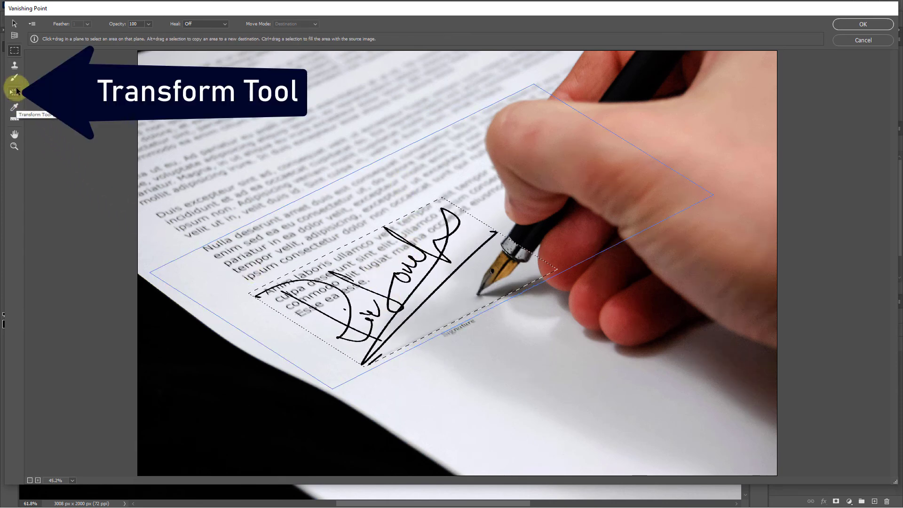
# Step: Shrink the pasted signature with the Transform Tool, fit it just above the signature line at the pen tip, and apply the filter
pyautogui.click(14, 92)
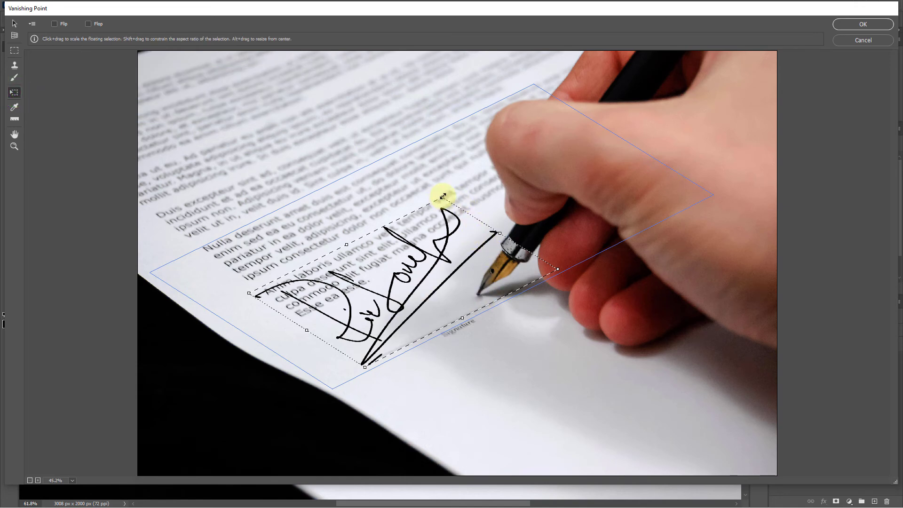
pyautogui.moveTo(442, 197)
pyautogui.mouseDown()
pyautogui.moveTo(415, 251)
pyautogui.moveTo(454, 258)
pyautogui.moveTo(465, 272)
pyautogui.mouseUp()
pyautogui.moveTo(416, 293); pyautogui.dragTo(436, 302)
pyautogui.moveTo(499, 294); pyautogui.dragTo(497, 291)
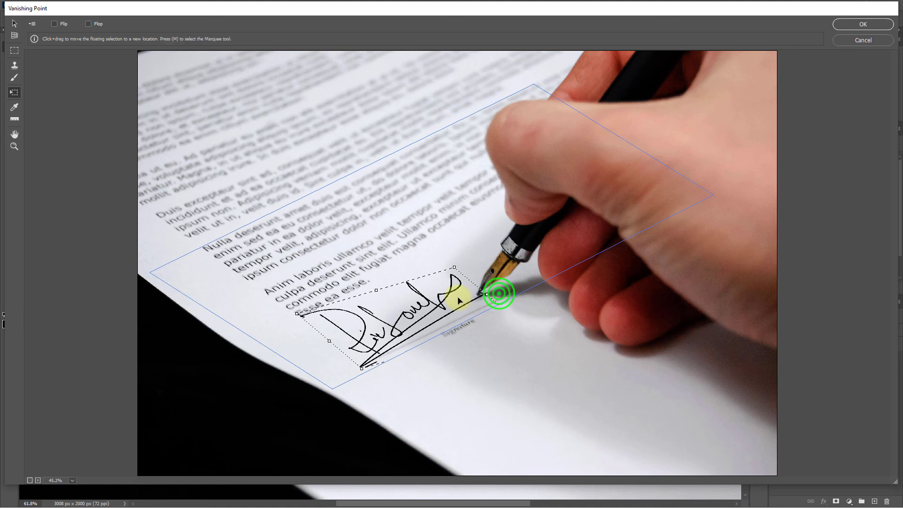
pyautogui.moveTo(428, 297)
pyautogui.mouseDown()
pyautogui.moveTo(437, 302)
pyautogui.moveTo(424, 308)
pyautogui.mouseUp()
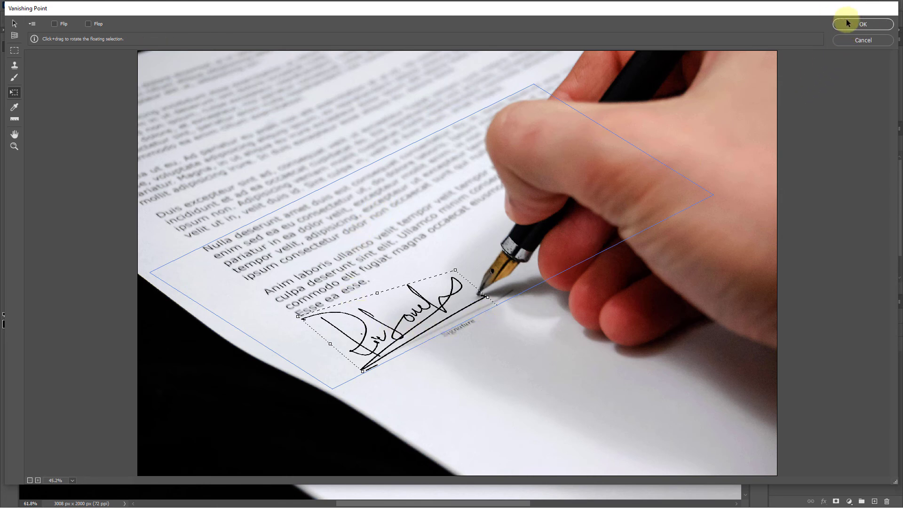
pyautogui.click(856, 24)
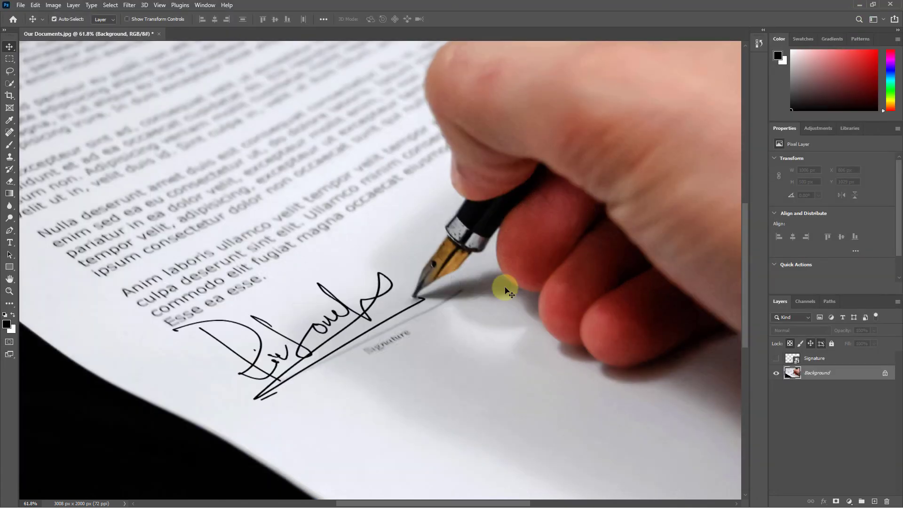
pyautogui.keyDown('alt'); pyautogui.click(494, 310); pyautogui.keyUp('alt')
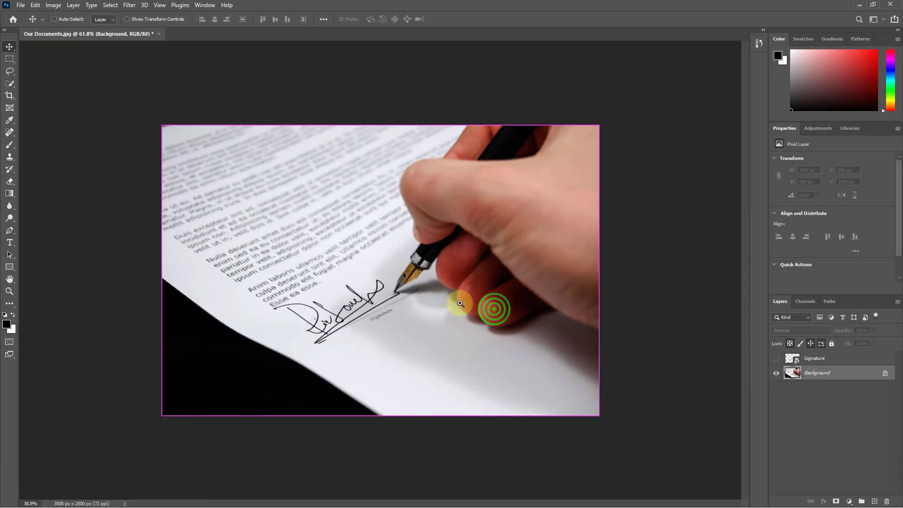
pyautogui.keyDown('ctrl'); pyautogui.click(460, 303); pyautogui.keyUp('ctrl')
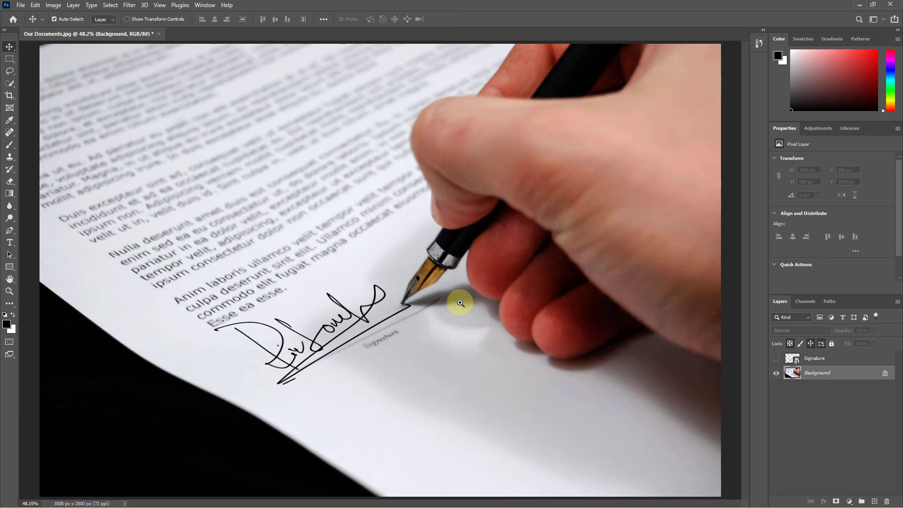